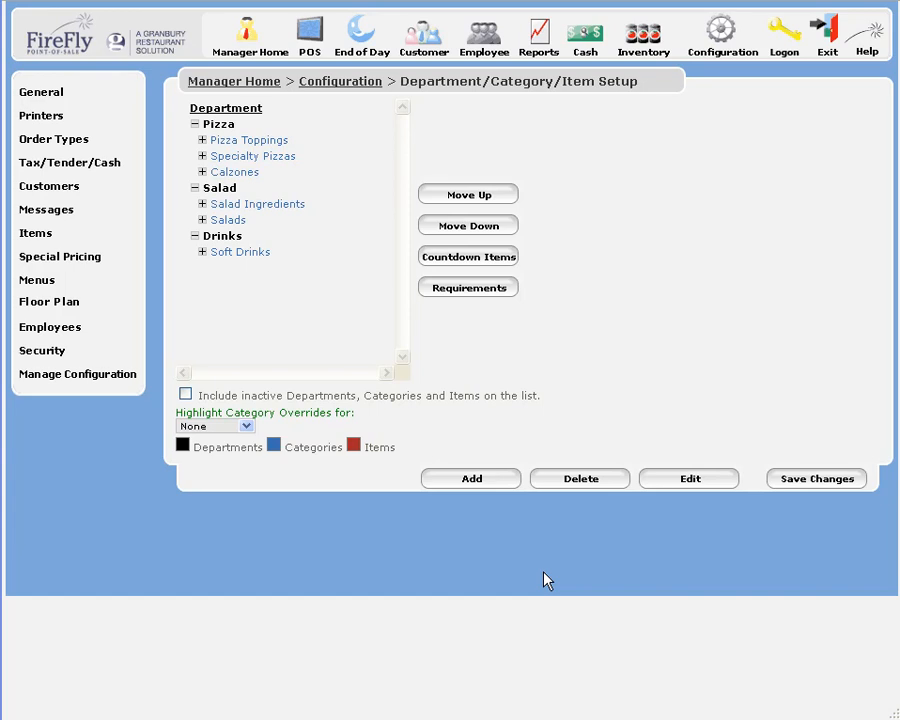
Step: Switch the Pizza Toppings category to Topping Based Pricing and save the category
left_click(228, 143)
left_click(695, 482)
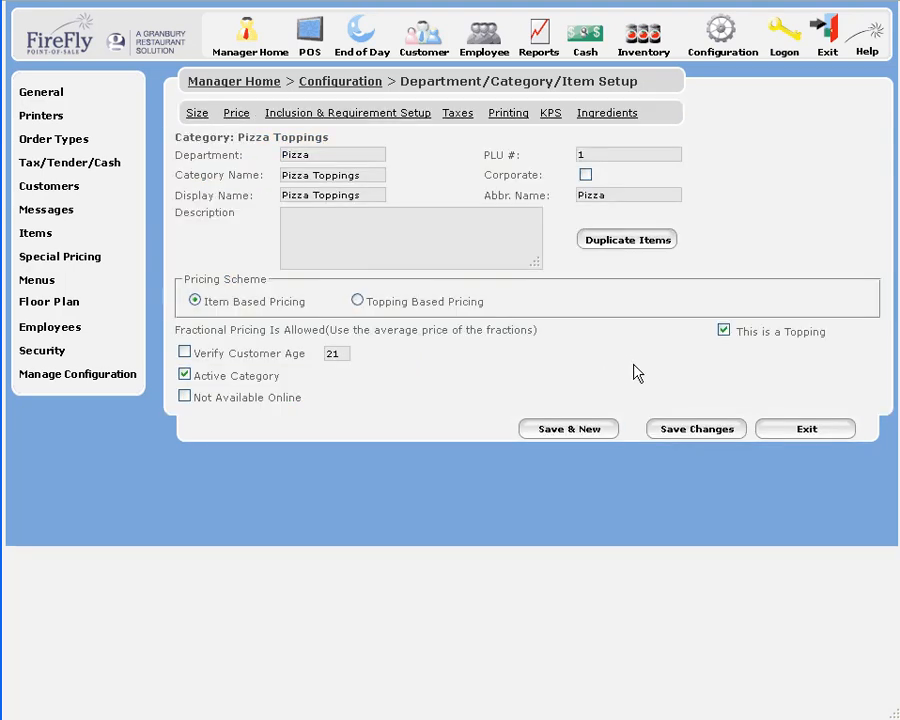
left_click(359, 300)
left_click(690, 430)
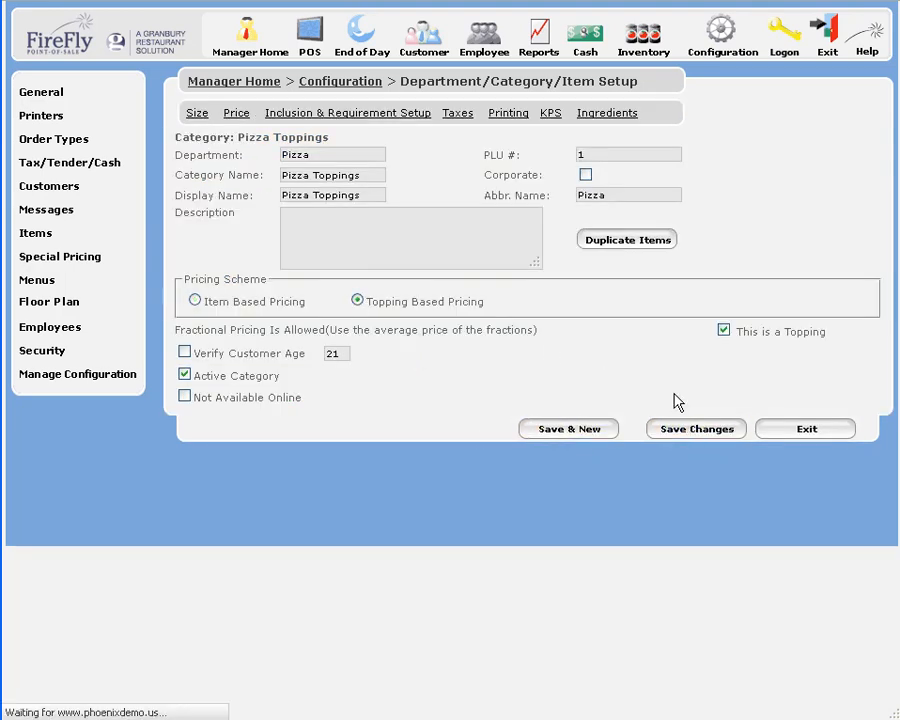
Step: In the Pizza Toppings price matrix, set the 1 Topping prices to .50 for Slice, 1.00 for Small and 2.00 for Large
left_click(237, 115)
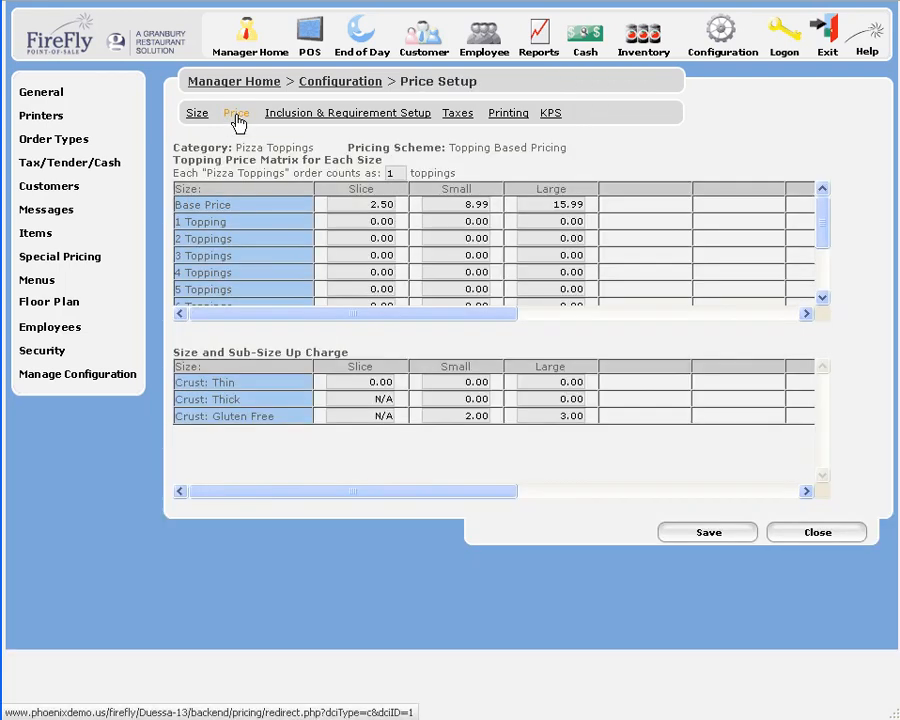
left_click(370, 204)
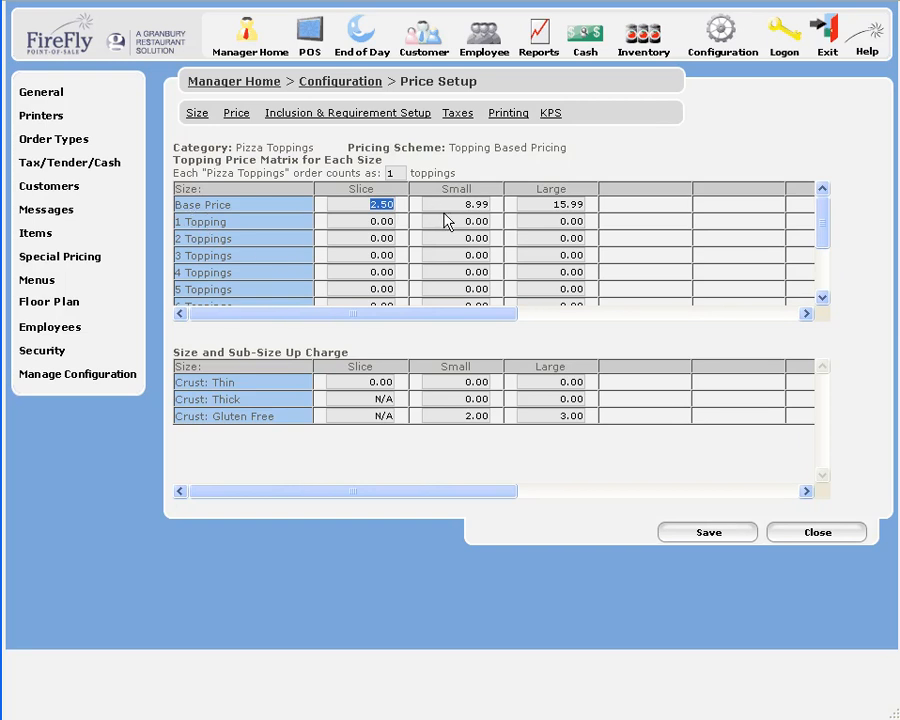
left_click_drag(365, 220, 428, 217)
type(".50")
key("Tab")
type("1")
key("Tab")
type("2.00")
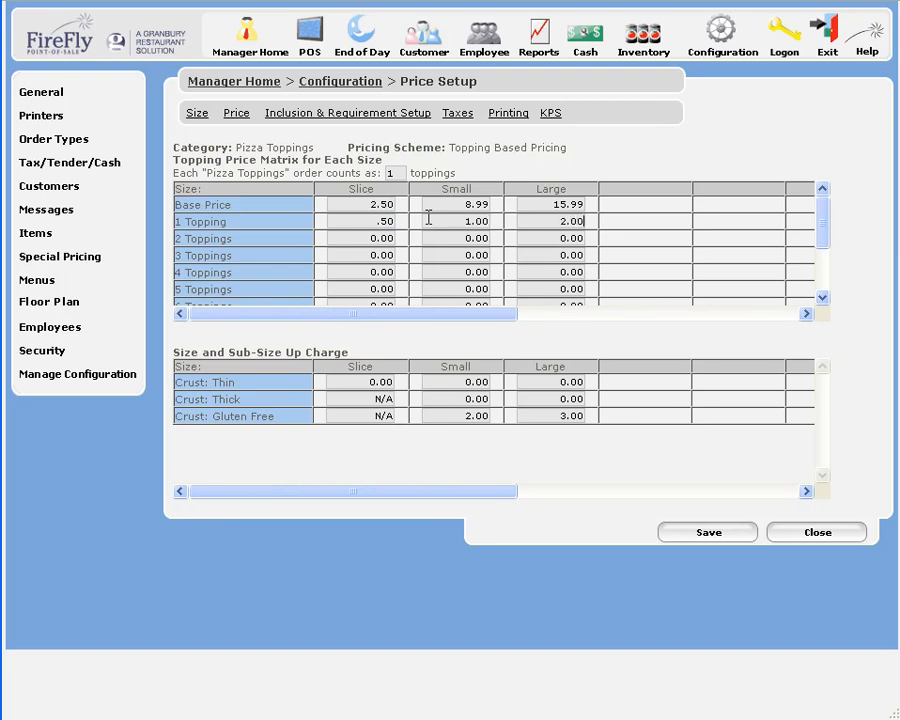
Step: Set the 2 Toppings prices to 1.00 for Slice, 2.00 for Small and 4.00 for Large
key("Tab")
type(".")
left_click_drag(172, 245, 247, 246)
left_click(373, 237)
type("1.00")
key("Tab")
type("2.00")
key("Tab")
type("4.00")
Step: Set the 3 Toppings prices to 1.50 for Slice, 3.00 for Small and 6.00 for Large
left_click(344, 254)
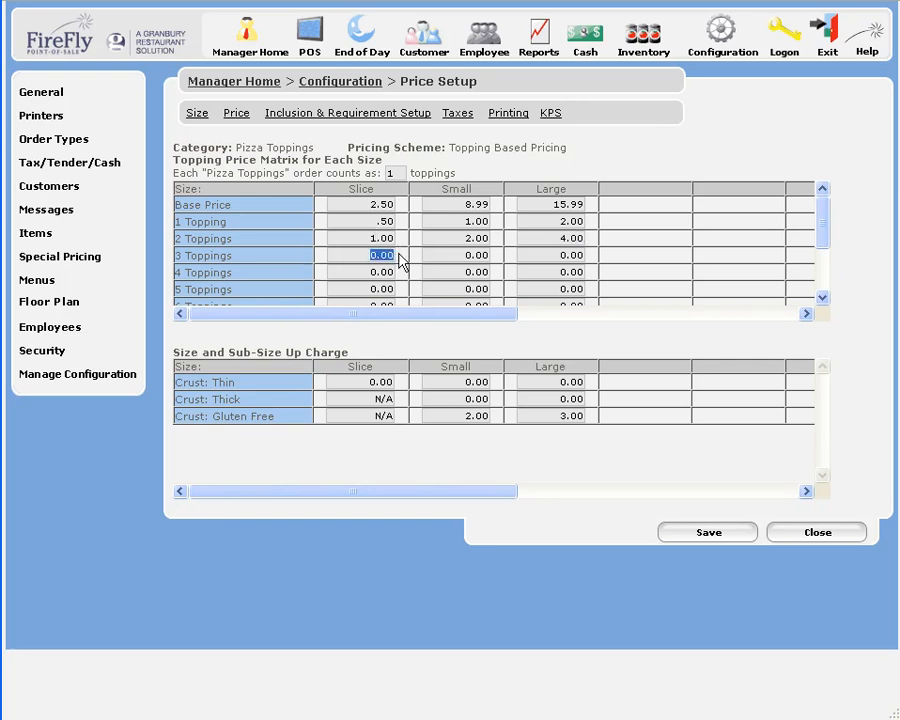
type("1.50")
key("Tab")
type("3.00")
key("Tab")
type("6.00")
Step: Set the Small size prices to 3.75 for 4 toppings, 4.50 for 5 toppings and 5.25 for 6 toppings
left_click(465, 272)
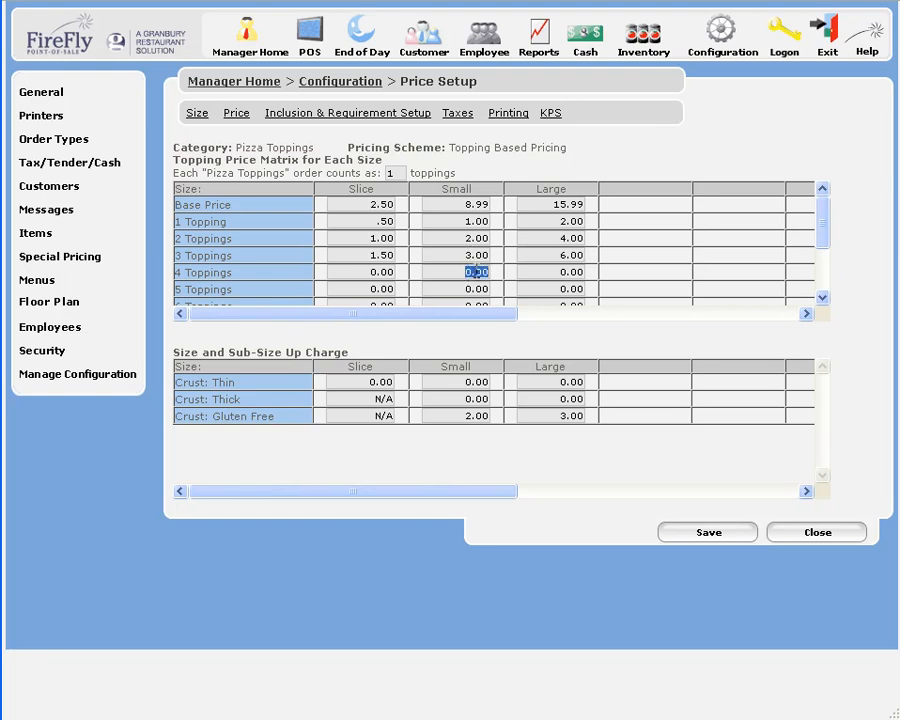
type("3.50")
key("BackSpace")
key("BackSpace")
type("75")
left_click(462, 289)
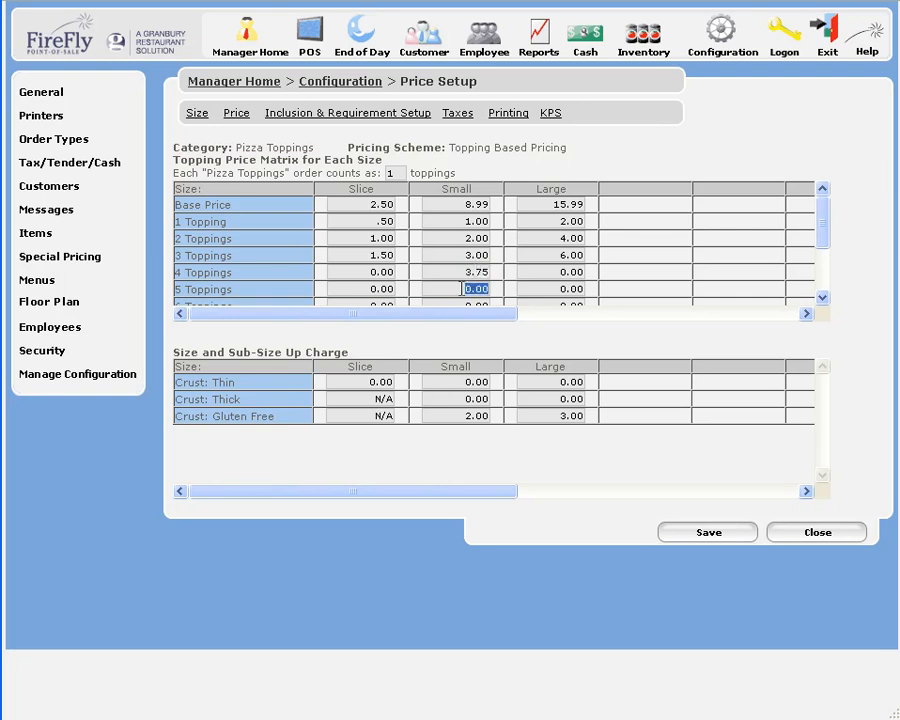
type("4.50")
left_click(462, 303)
type("5.25")
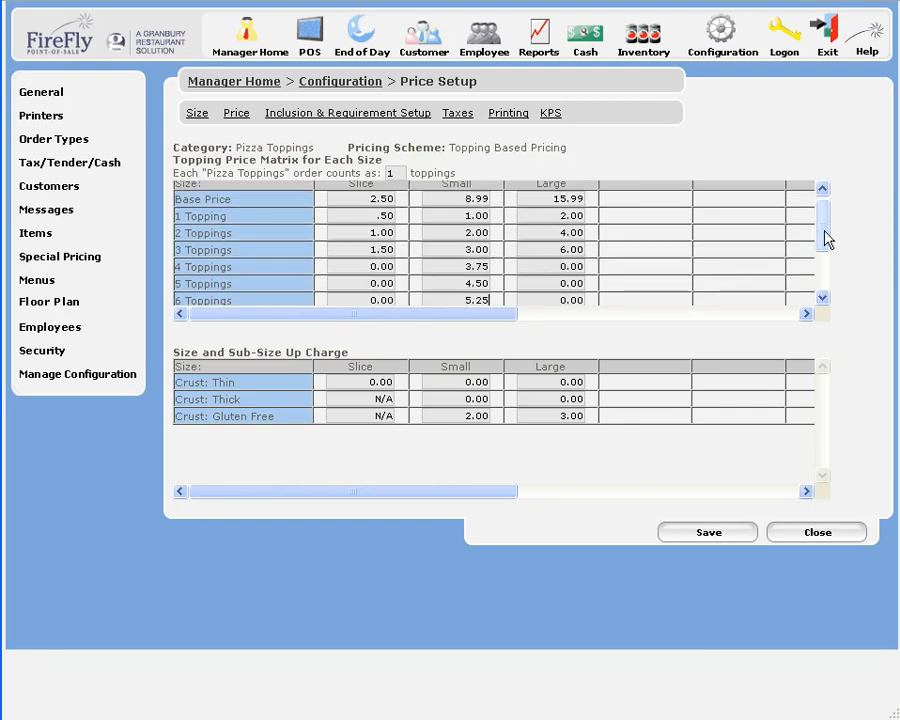
left_click_drag(826, 238, 828, 275)
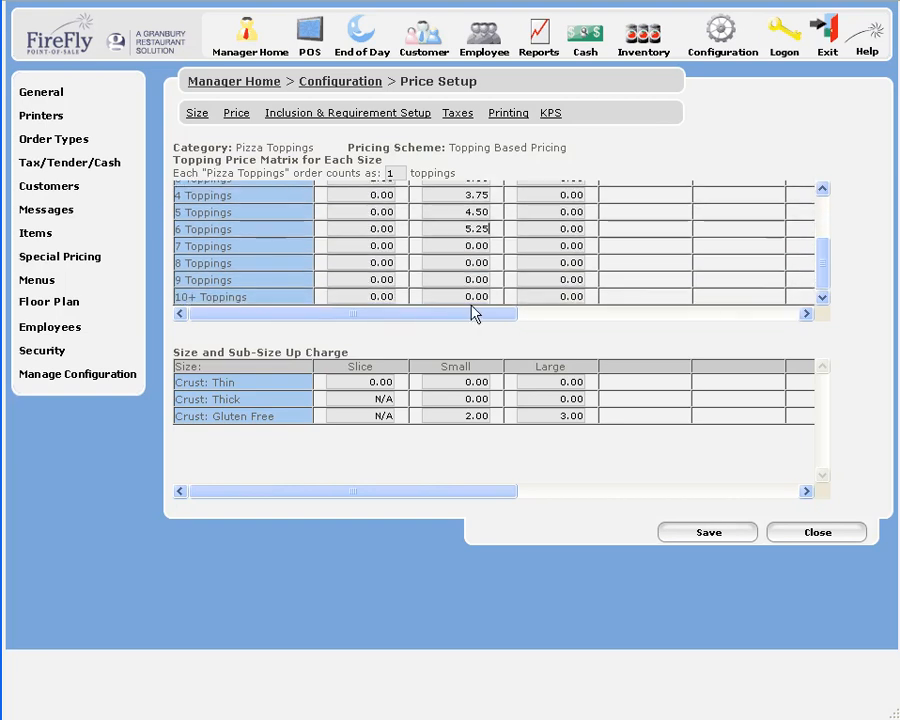
left_click_drag(818, 276, 822, 221)
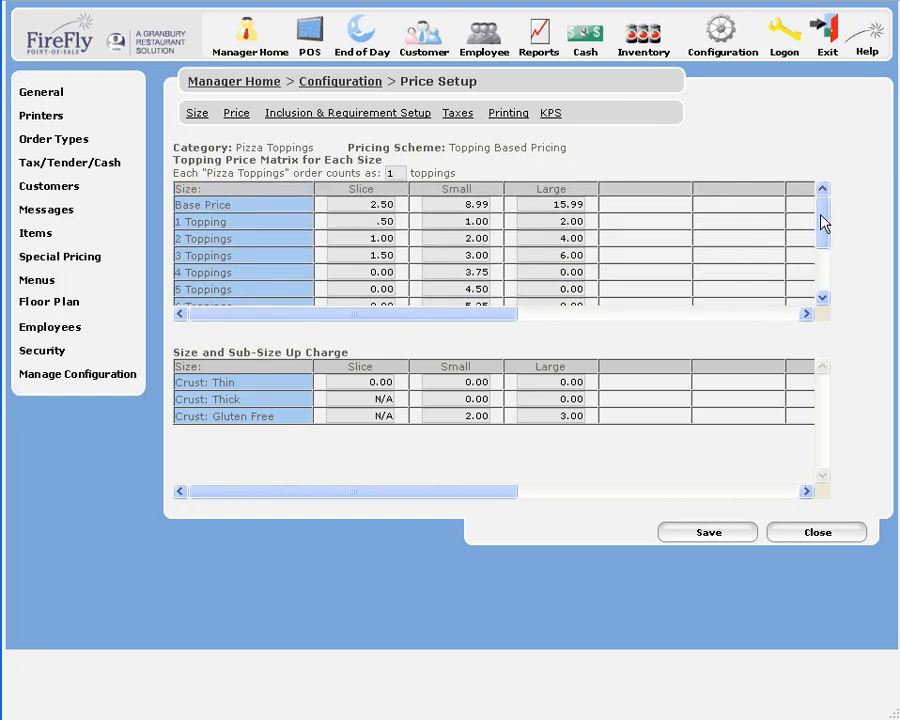
left_click(456, 203)
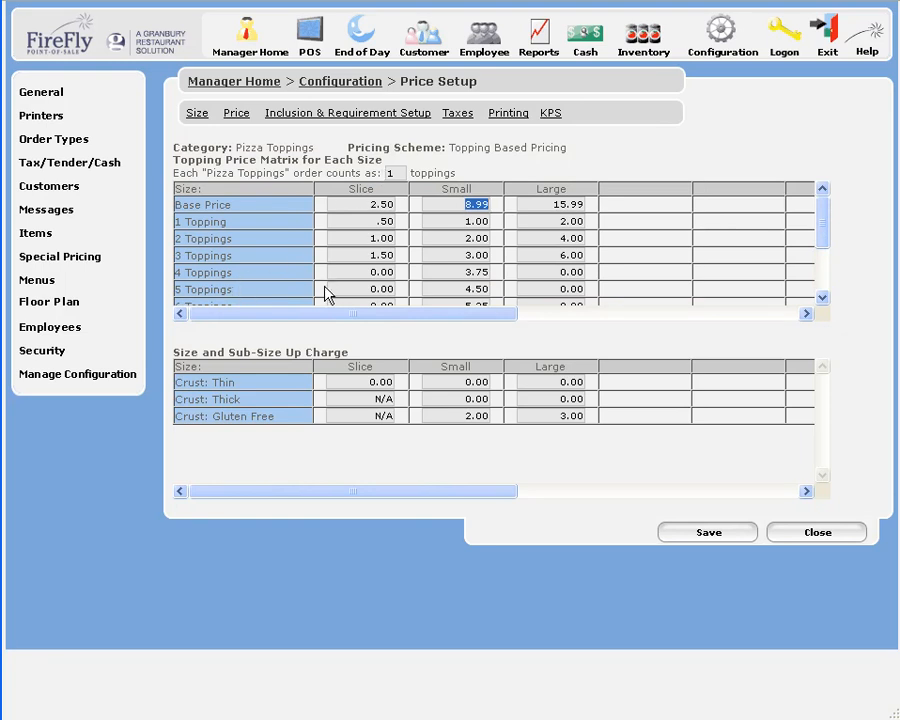
left_click(461, 288)
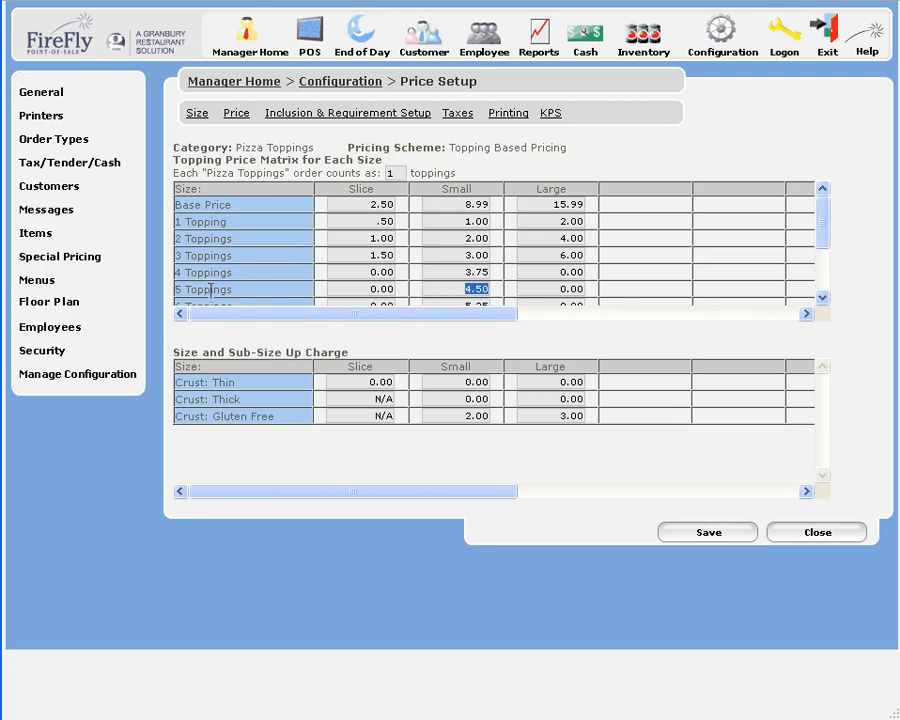
left_click(468, 288)
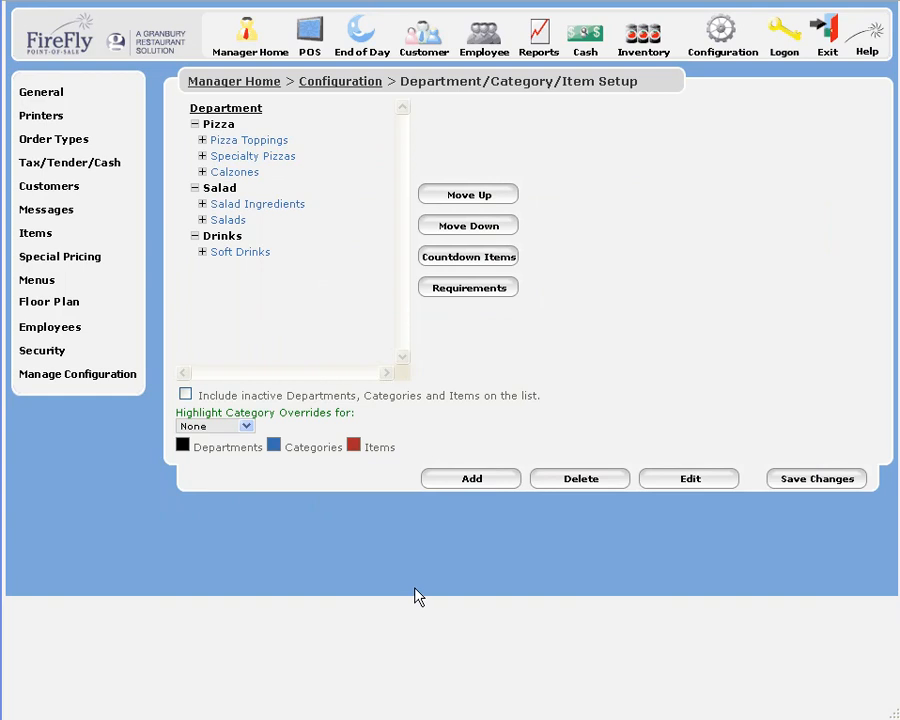
Step: Open the price setup of the Calzones category and set the Calzone size's base price to 5.99
left_click(238, 176)
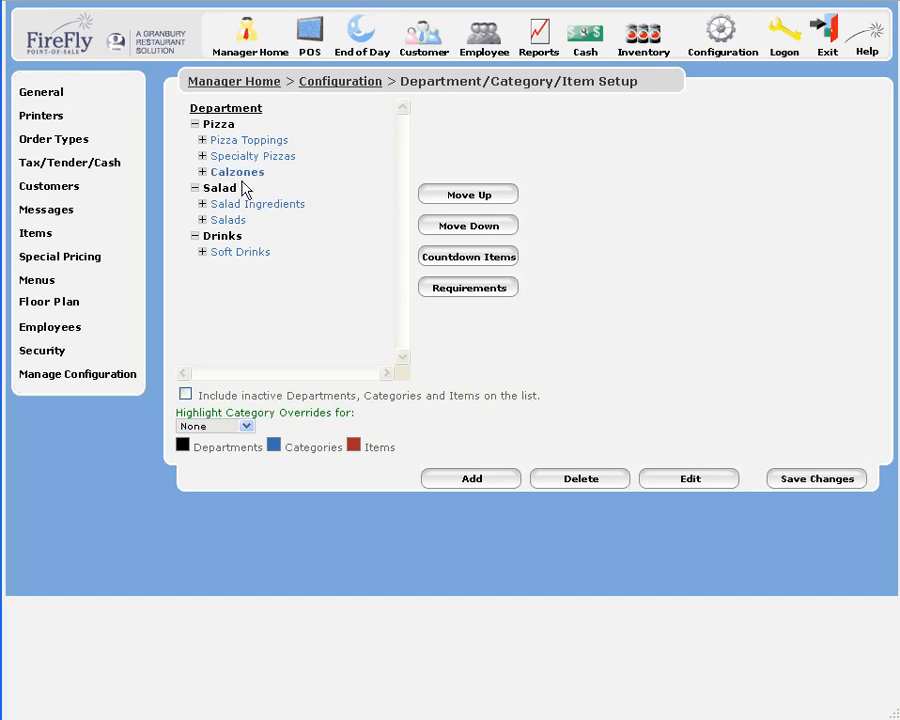
left_click(681, 484)
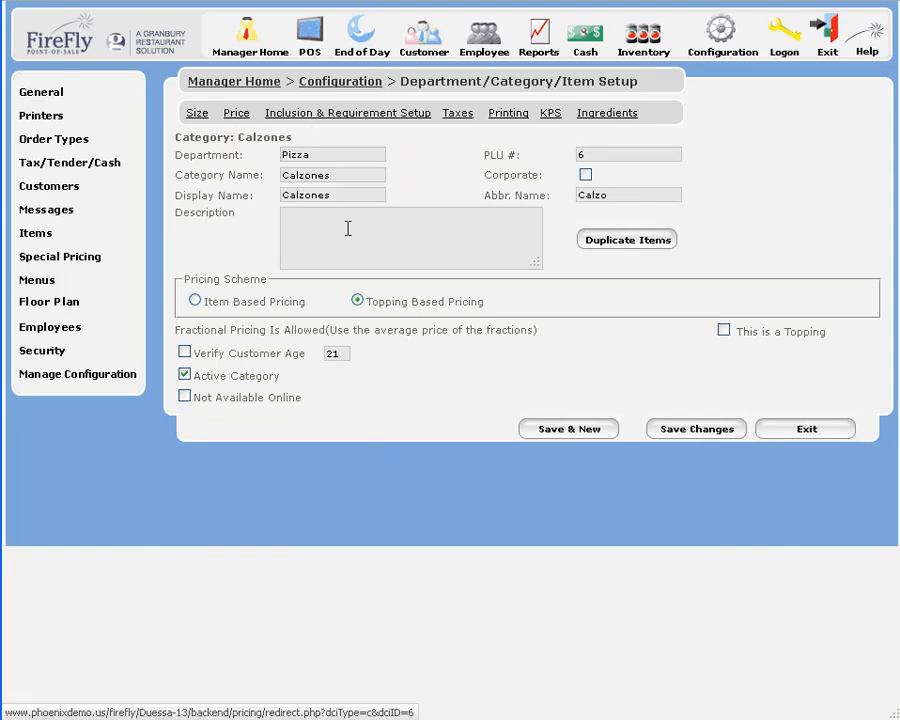
left_click(235, 116)
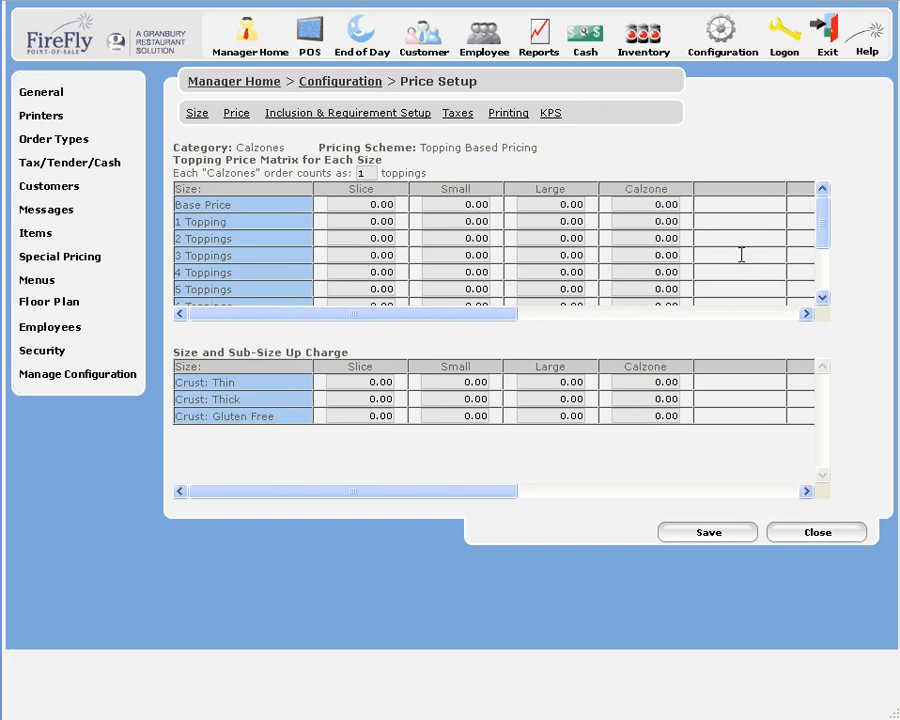
left_click(685, 205)
type("5.99")
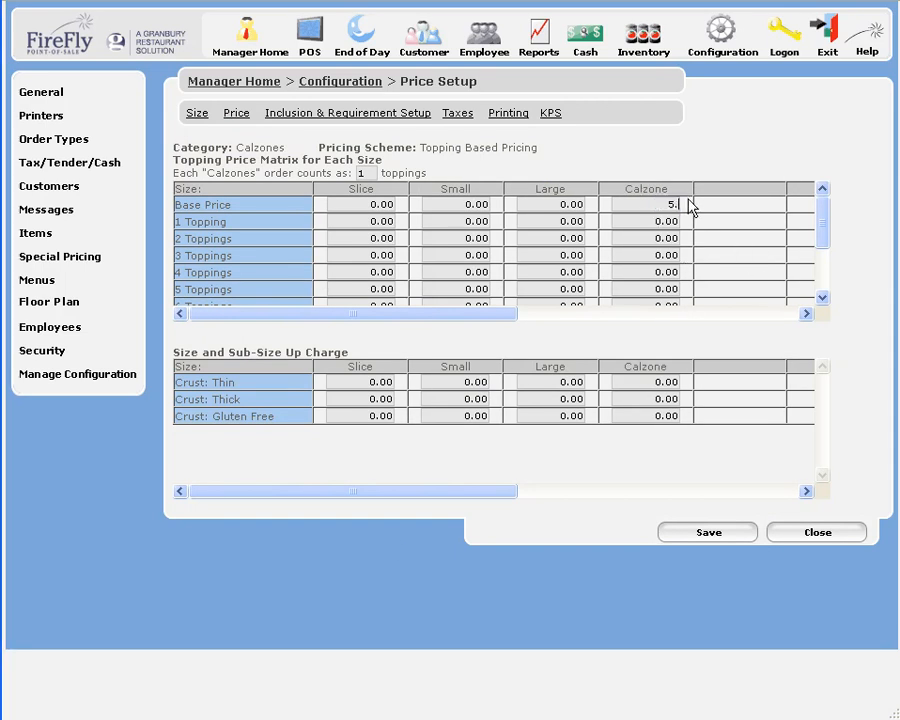
Step: Mark the base price of the Slice, Small and Large sizes as n/a for calzones
left_click(353, 202)
type("n/a")
key("Tab")
type("n/a")
key("Tab")
type("n/a")
key("Tab")
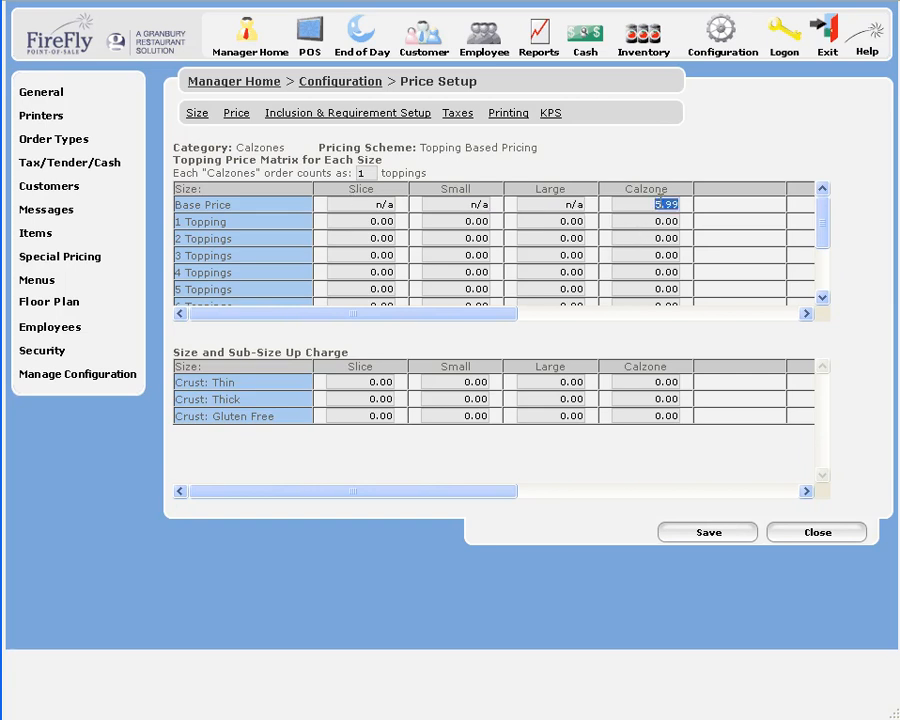
Step: Set the Calzone size prices to 1.00 for 3 toppings, 2.00 for 4 toppings and 3.00 for 5 toppings
left_click(657, 224)
left_click(657, 237)
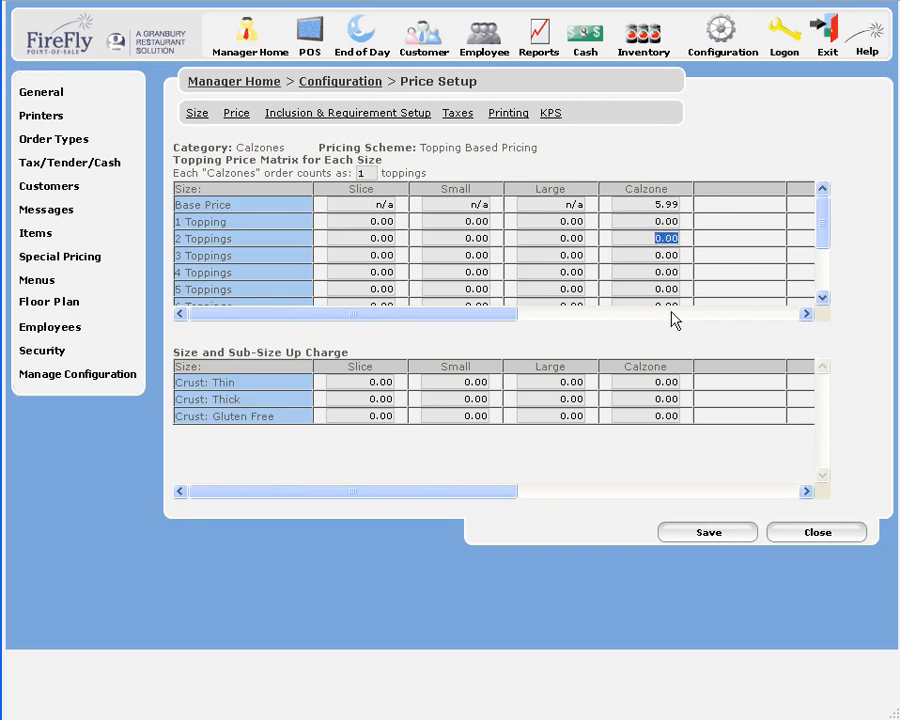
left_click(658, 255)
type("1")
key("Return")
left_click(664, 273)
type("2")
key("Return")
left_click(656, 288)
type("3")
key("Return")
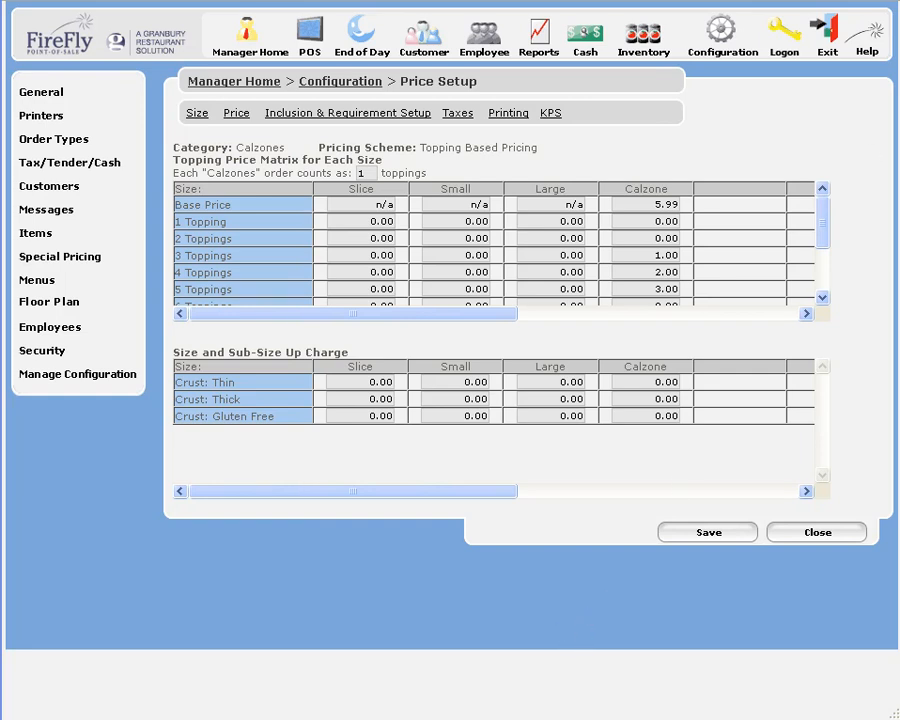
Step: Read the Configuration - Pricing Logic topic in the help's Screen Guide Index, including its topping based pricing rules
left_click(866, 46)
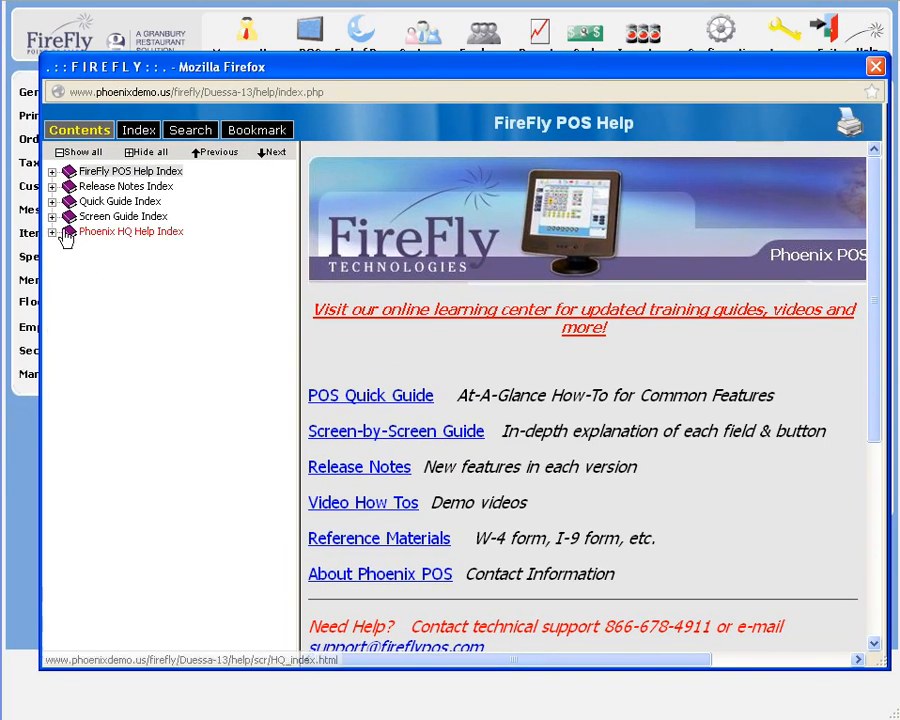
left_click(54, 217)
scroll(170, 570, "down", 8)
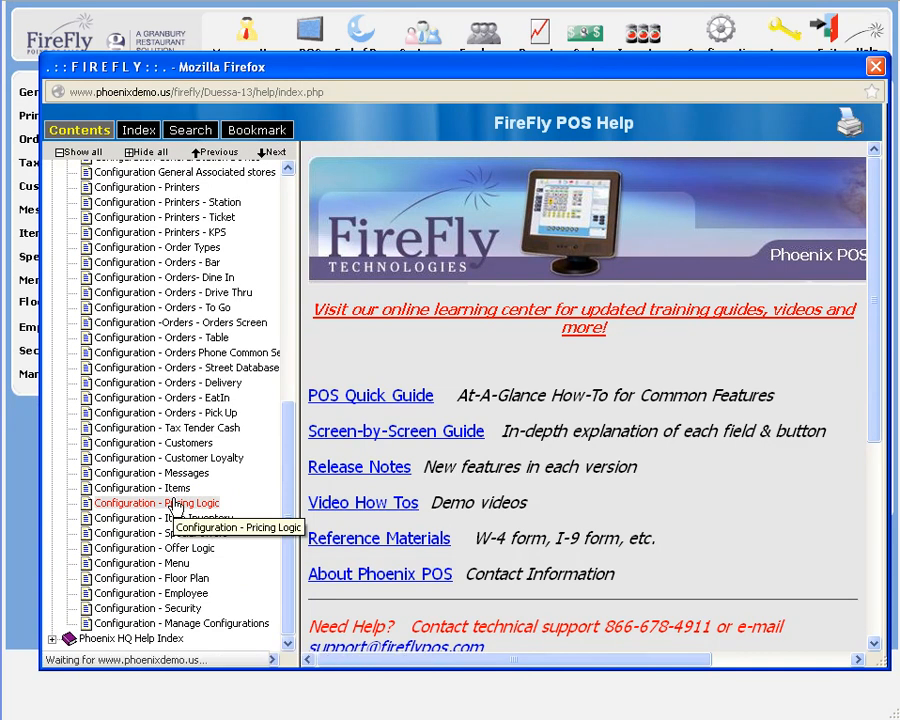
left_click(176, 504)
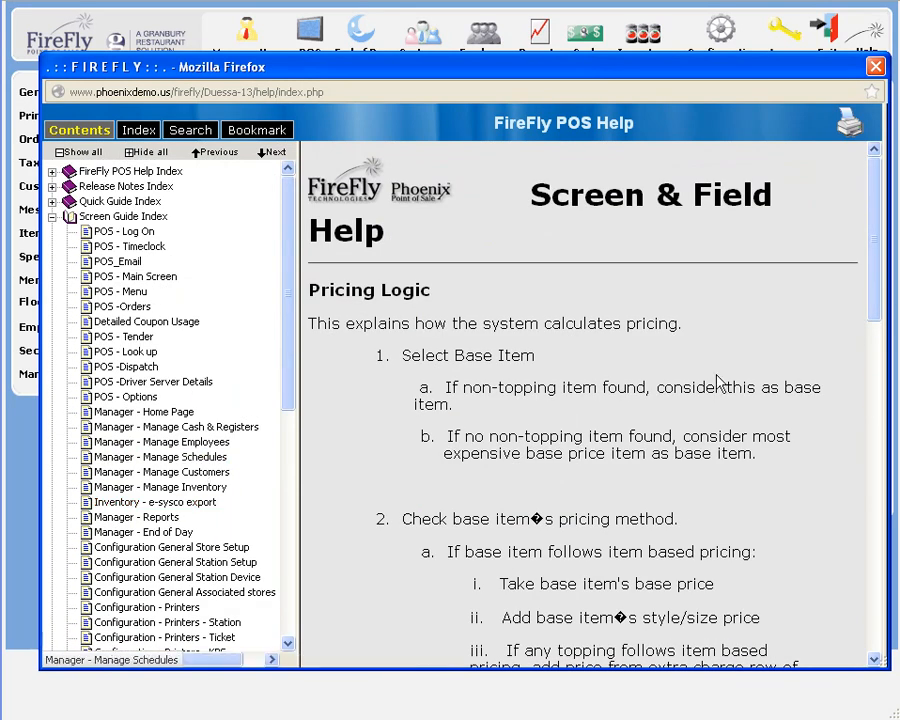
scroll(878, 236, "down", 2)
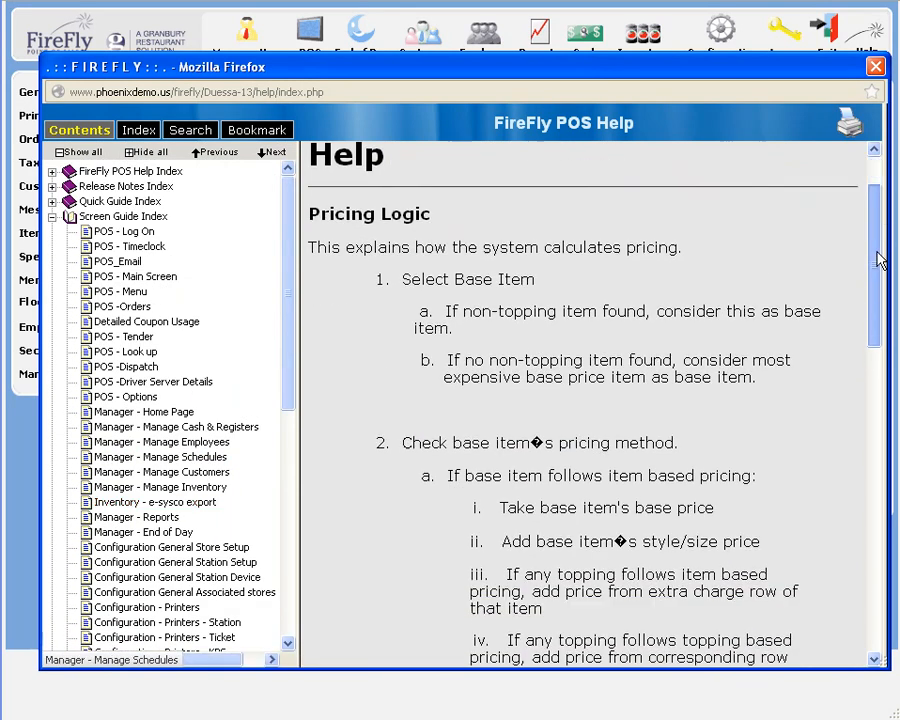
left_click_drag(878, 270, 878, 487)
scroll(890, 455, "down", 2)
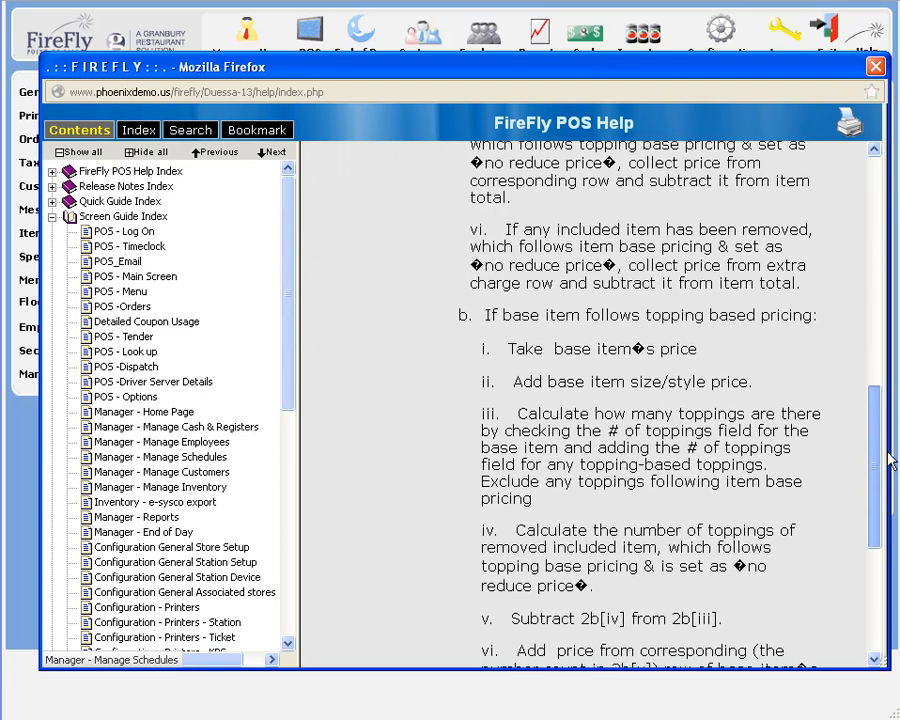
left_click(874, 69)
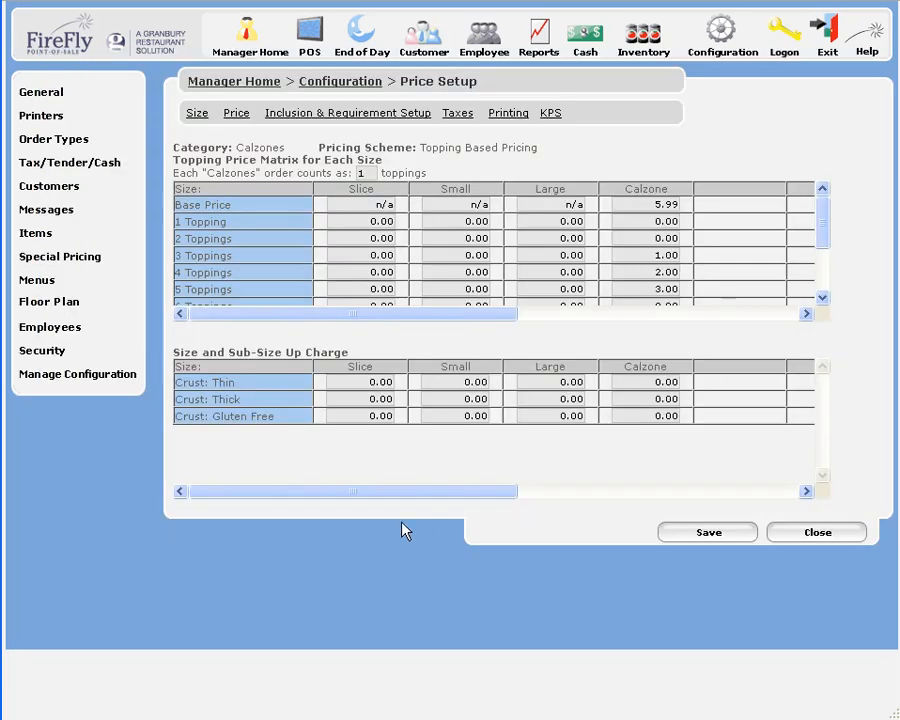